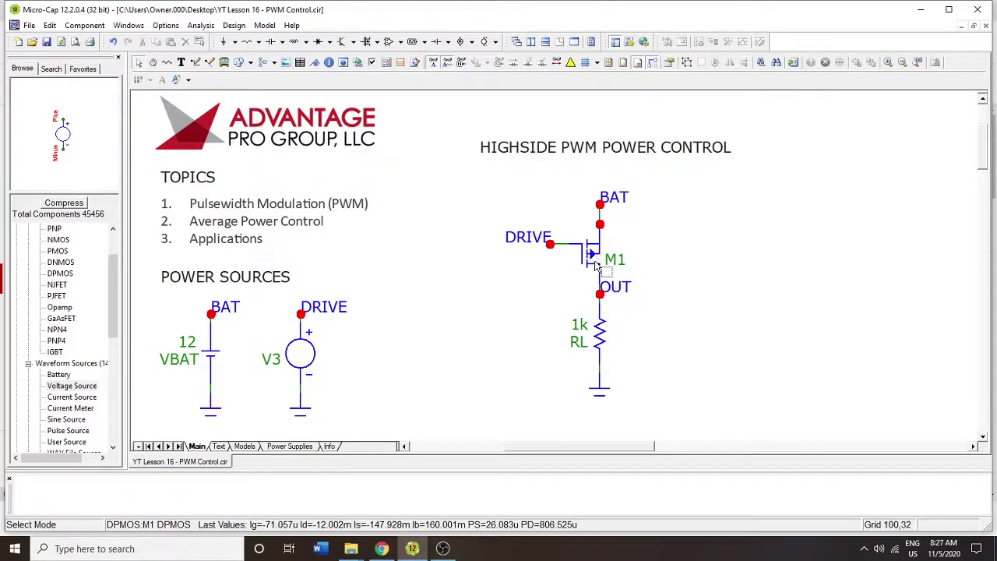
# Step: Inspect the V3 drive source's pulse high-level (V2) setting without changing it
pyautogui.moveTo(604, 257)
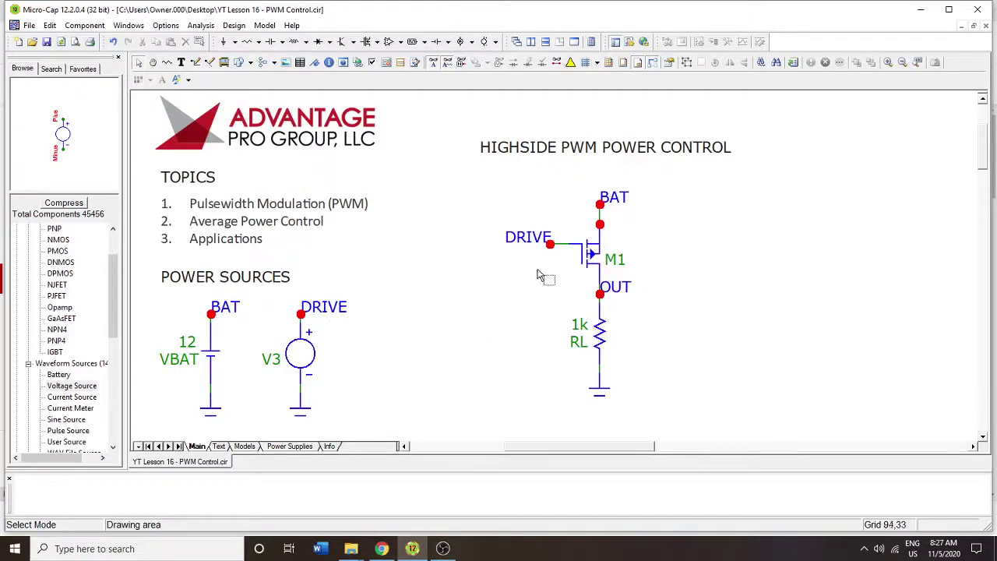
pyautogui.moveTo(562, 250)
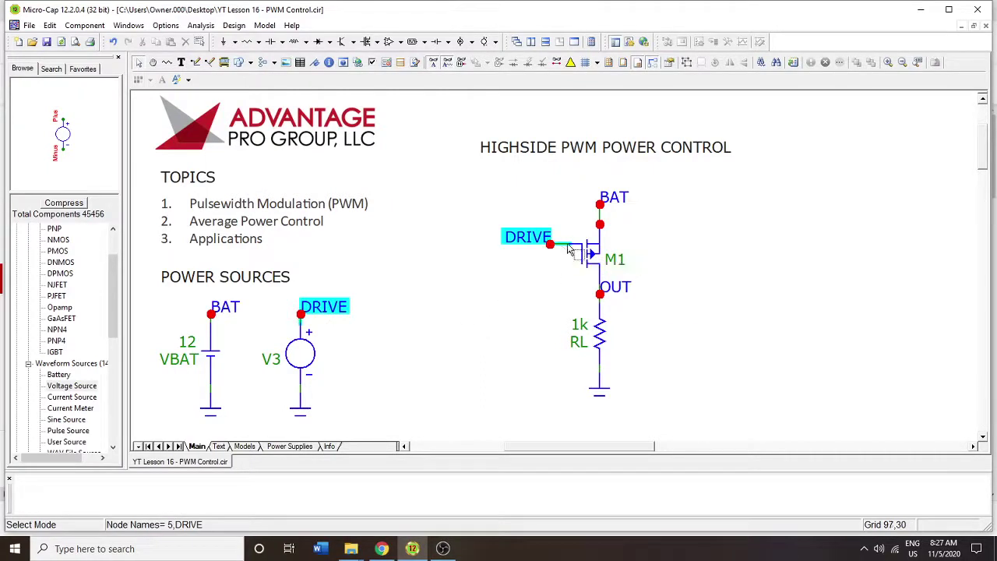
pyautogui.moveTo(599, 221)
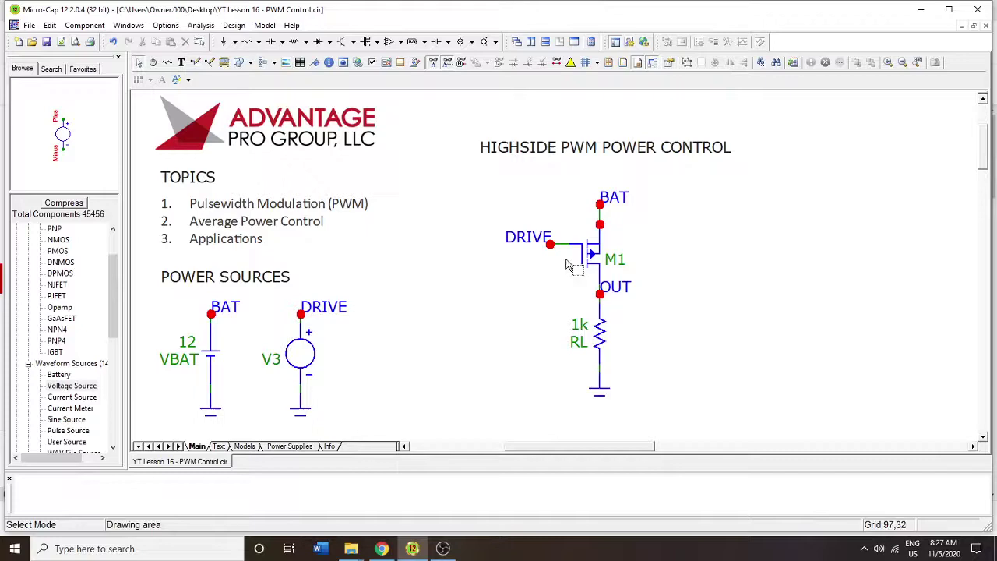
pyautogui.click(309, 352)
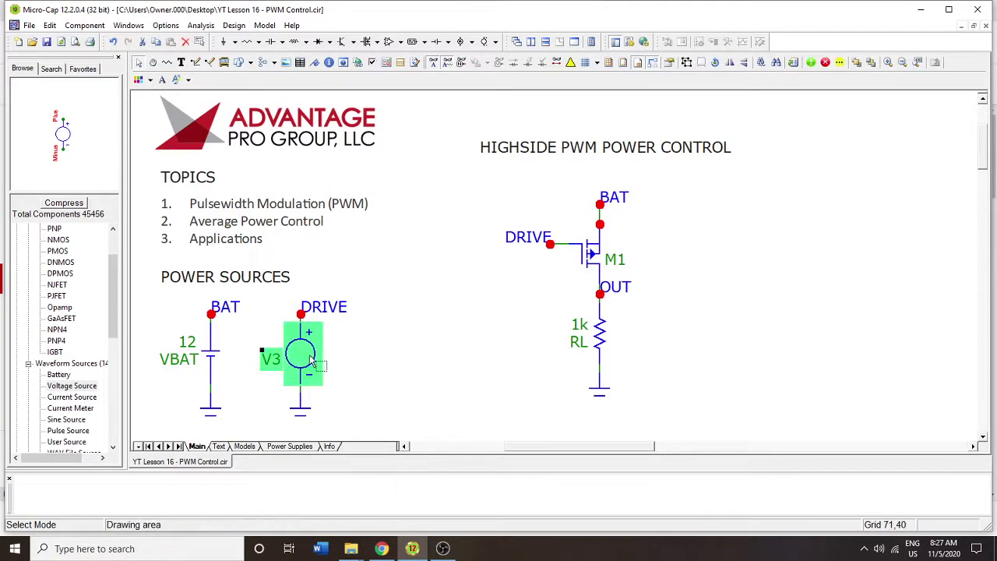
pyautogui.doubleClick(300, 359)
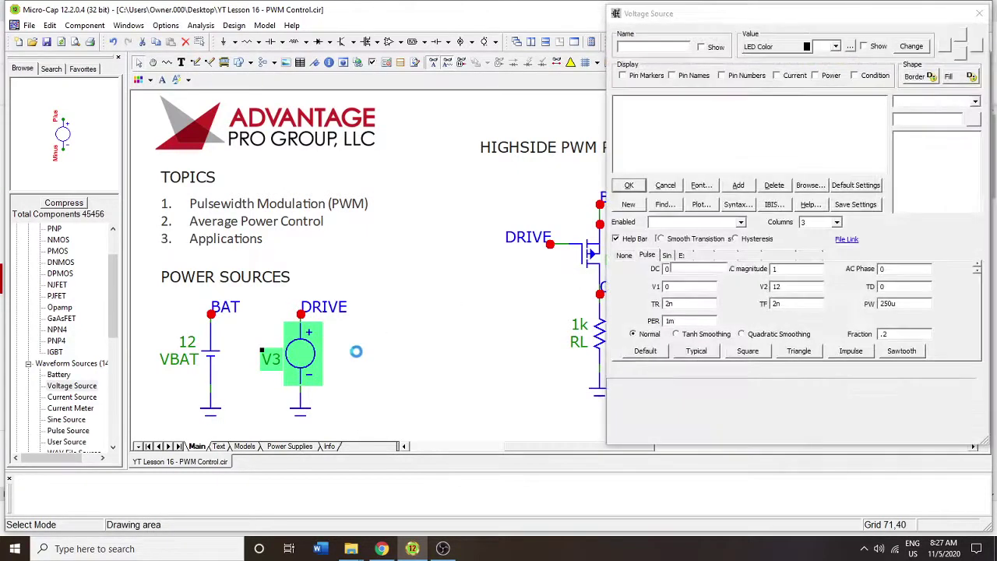
pyautogui.click(786, 286)
pyautogui.click(628, 184)
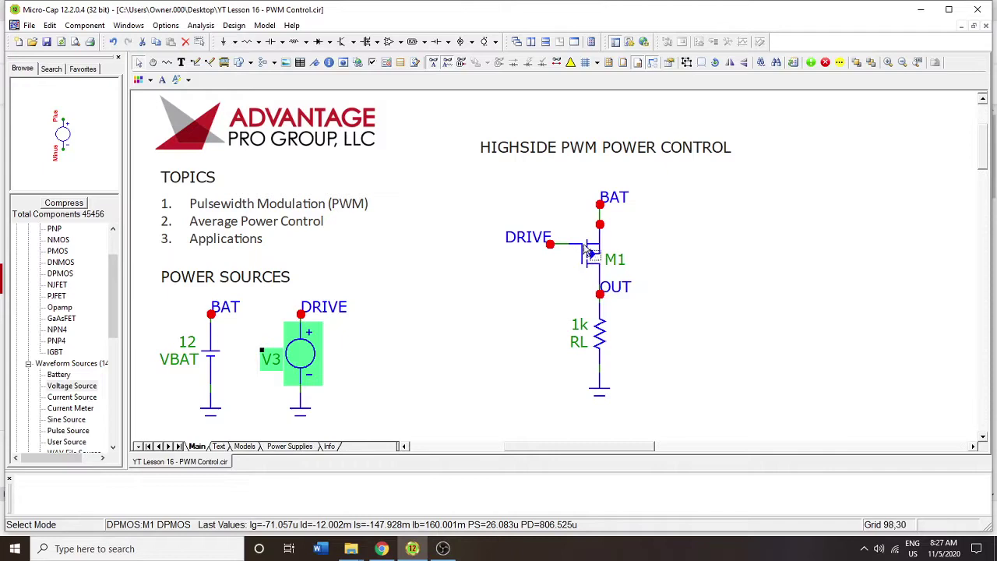
# Step: Run a transient analysis, zoom in on a few pulses, then close the results
pyautogui.click(201, 25)
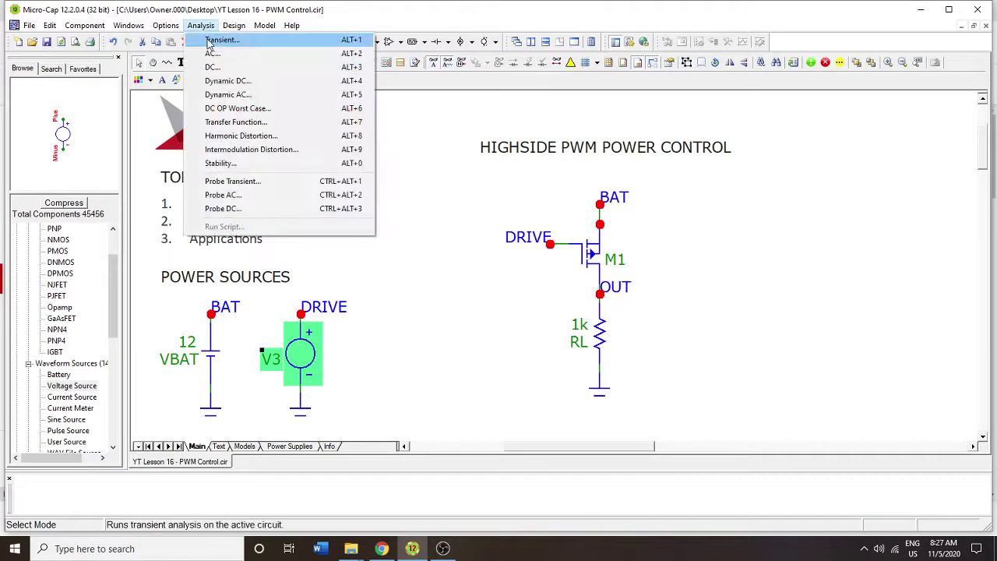
pyautogui.click(209, 38)
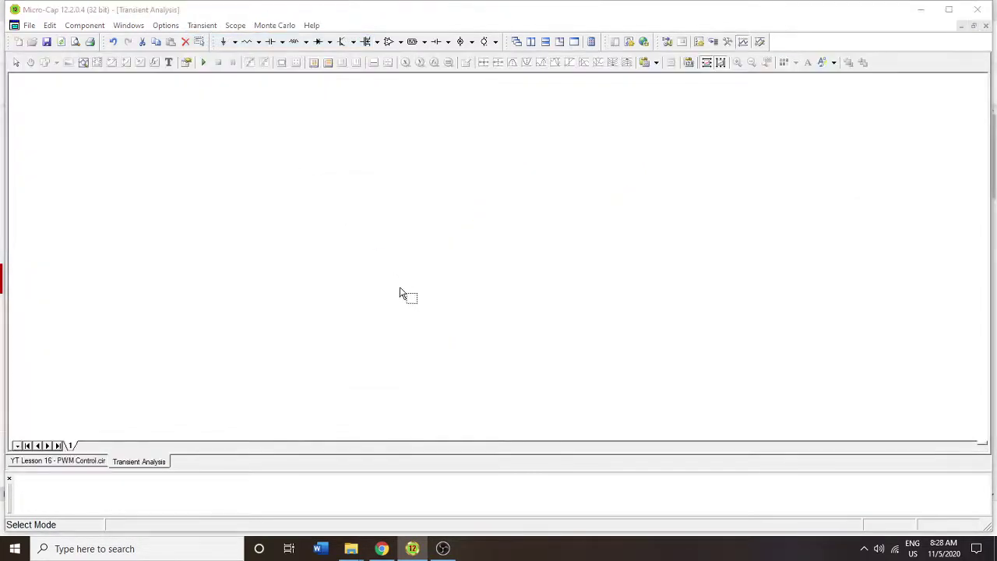
pyautogui.click(352, 229)
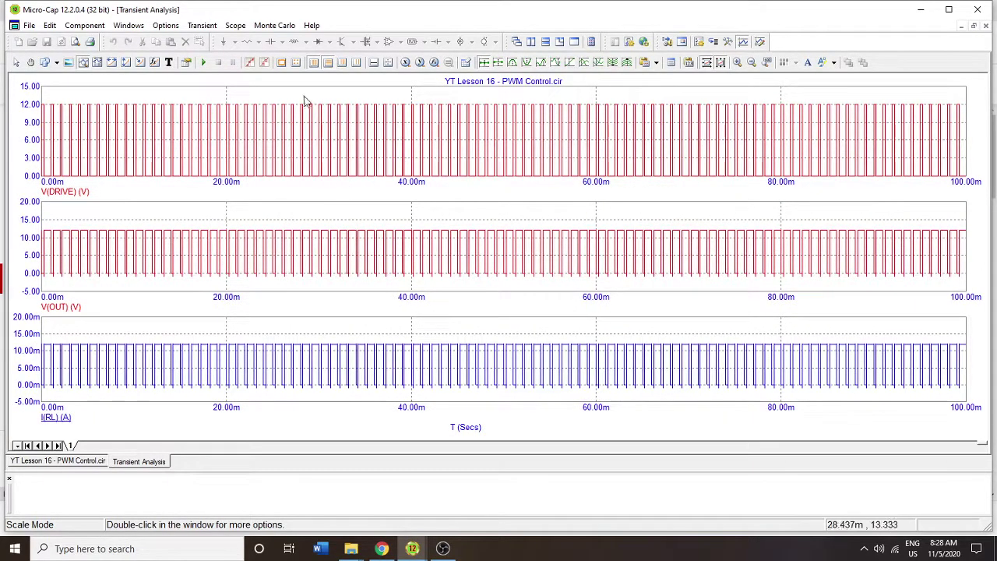
pyautogui.moveTo(320, 100); pyautogui.dragTo(346, 146)
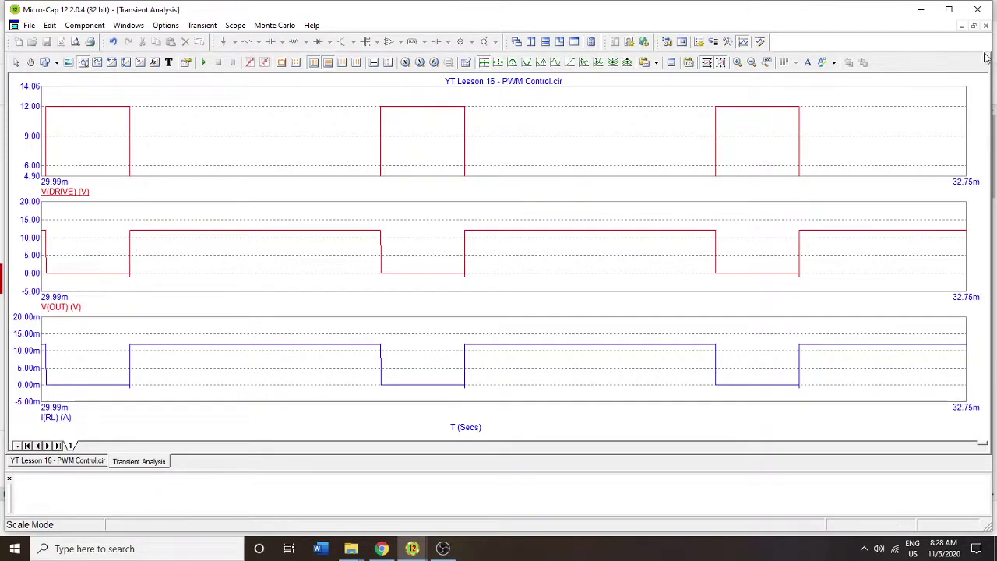
pyautogui.click(985, 26)
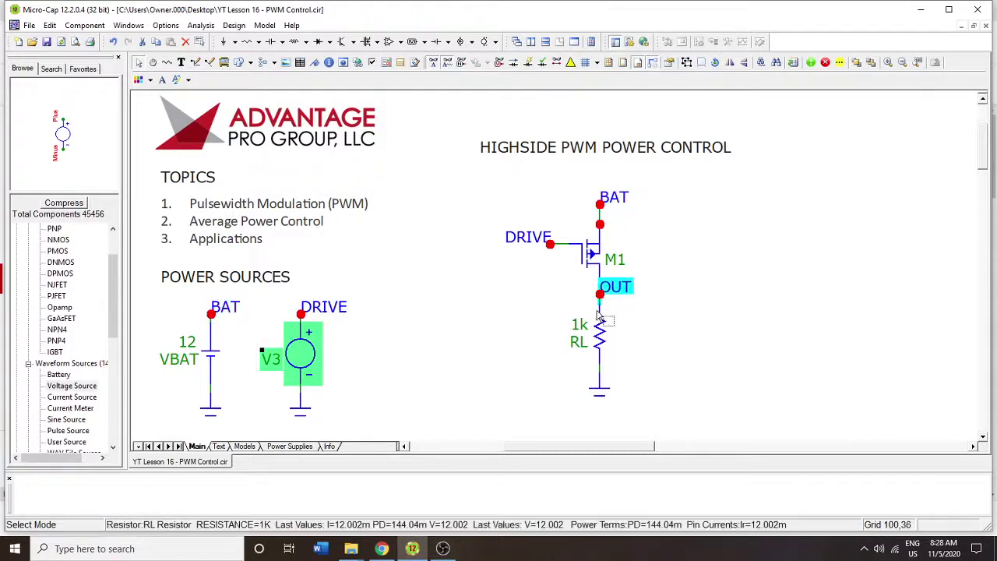
# Step: Run the transient analysis and zoom the DRIVE, OUT and I(RL) plots to 30.32m–34.64m
pyautogui.click(607, 391)
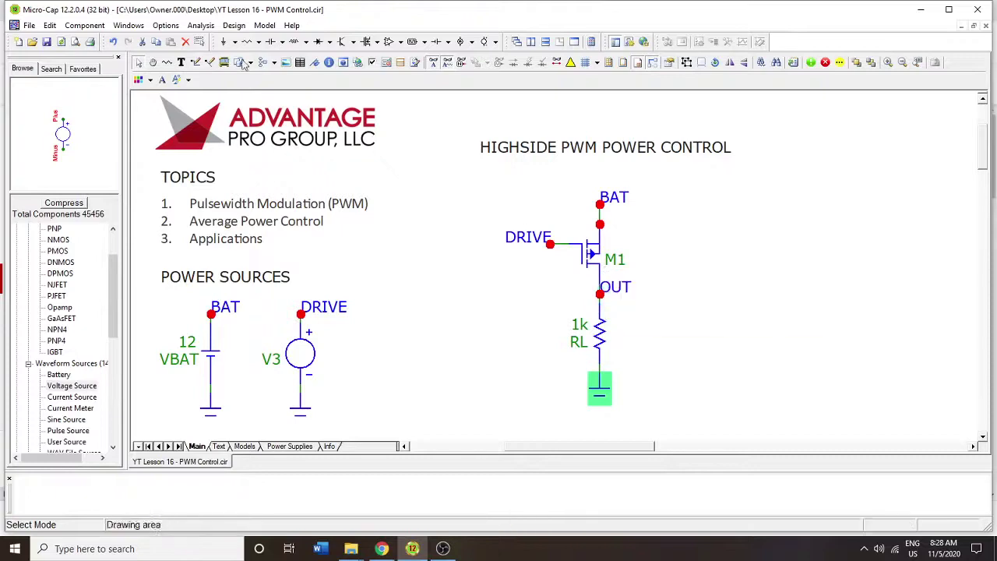
pyautogui.click(200, 25)
pyautogui.click(208, 37)
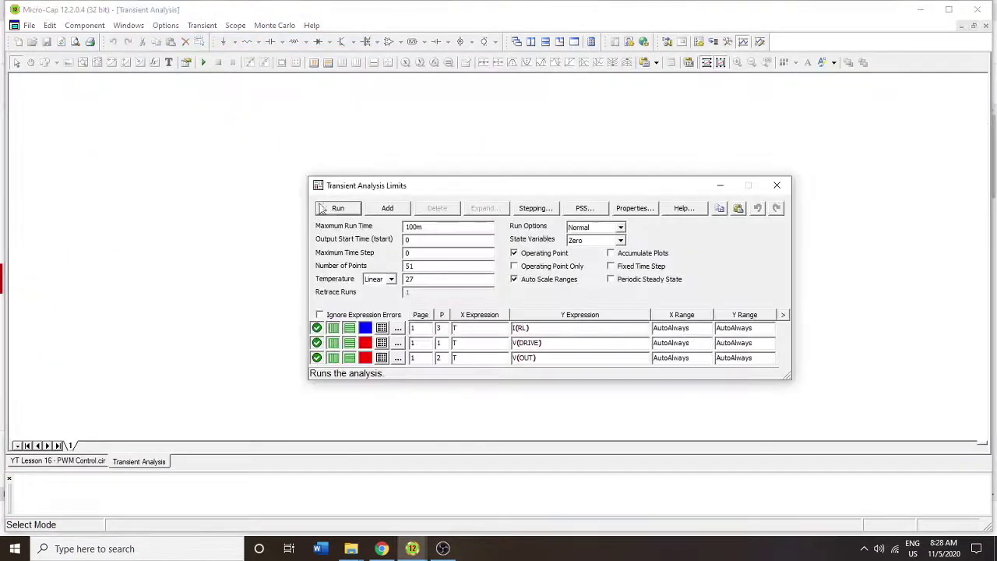
pyautogui.click(327, 206)
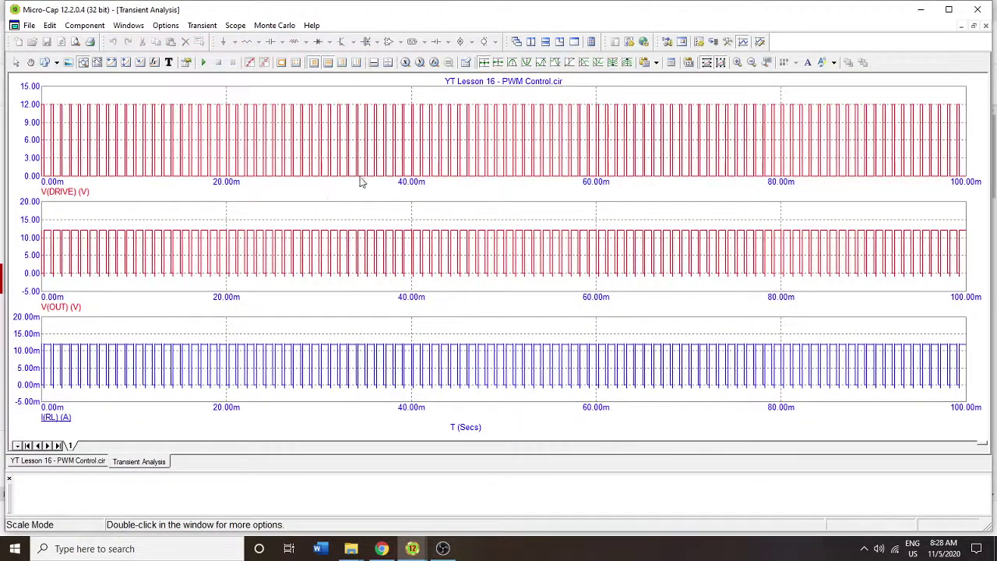
pyautogui.moveTo(323, 98); pyautogui.dragTo(362, 193)
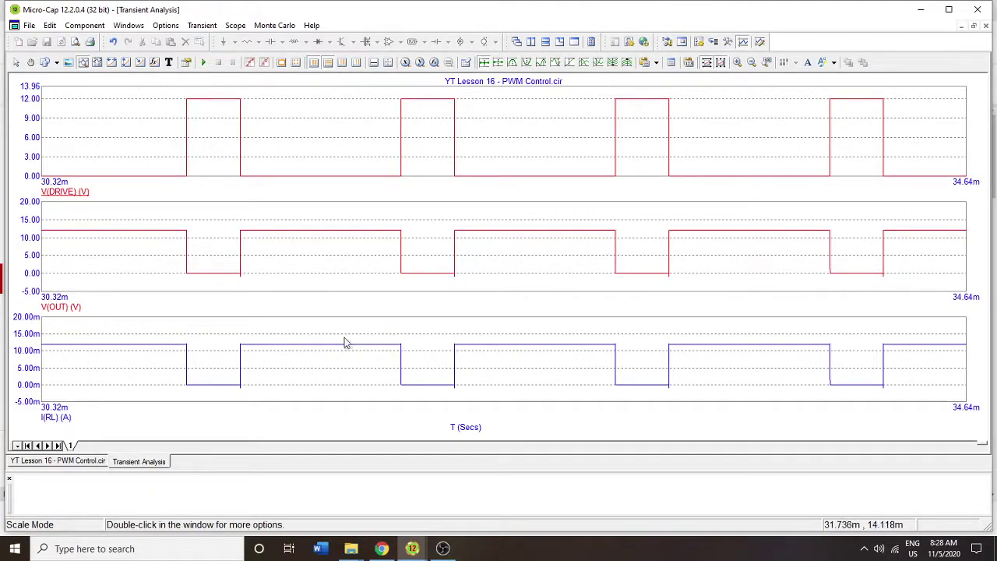
pyautogui.moveTo(349, 349)
pyautogui.moveTo(448, 392)
# Step: Replace the old measurement with an Average of I(RL) measurement
pyautogui.click(235, 25)
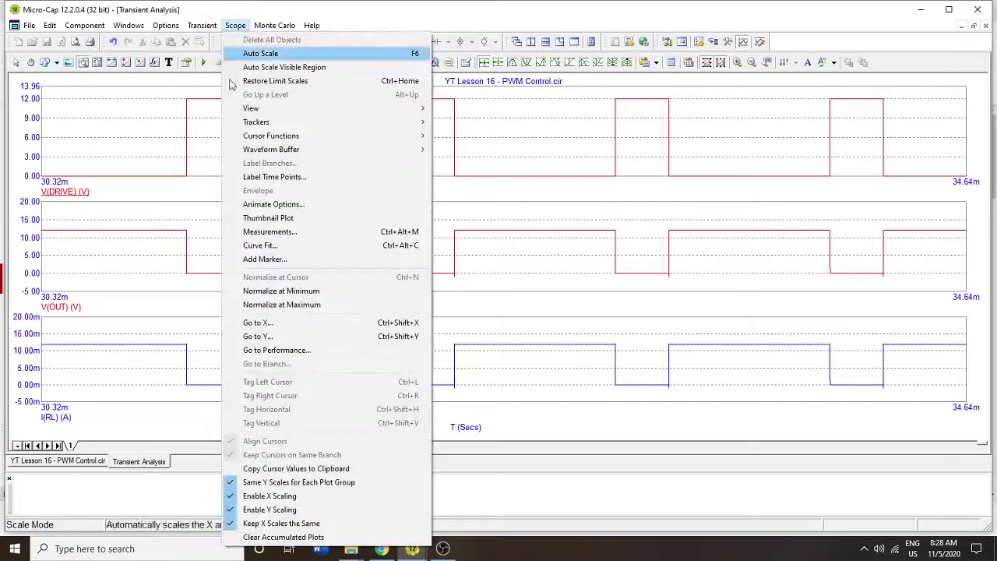
pyautogui.click(262, 232)
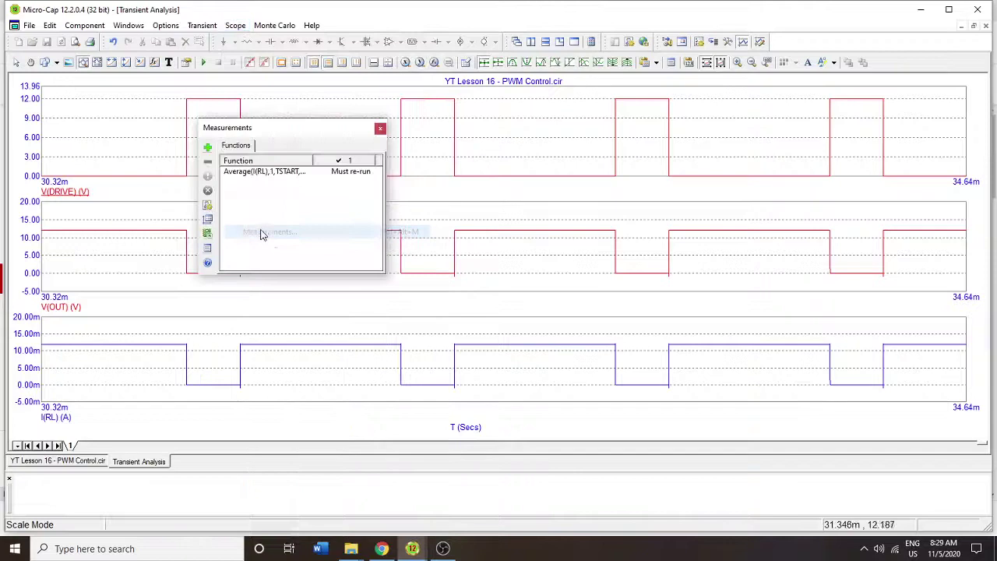
pyautogui.click(263, 173)
pyautogui.click(207, 161)
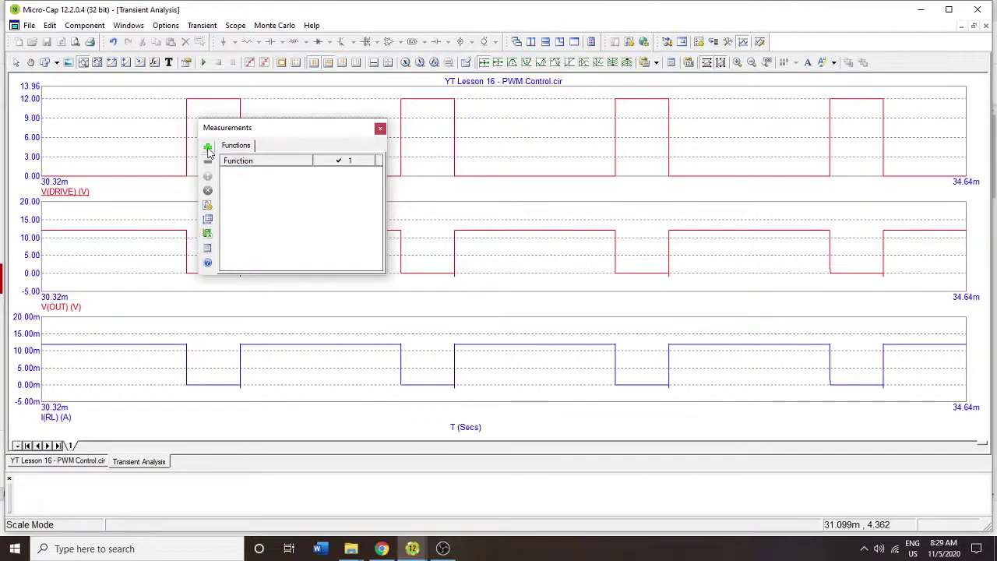
pyautogui.click(208, 149)
pyautogui.click(500, 178)
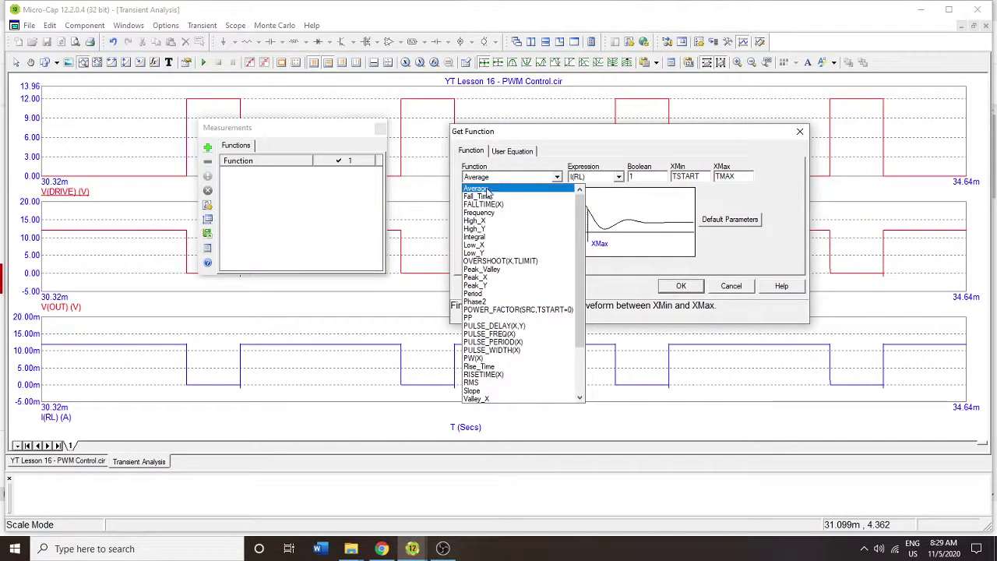
pyautogui.click(487, 190)
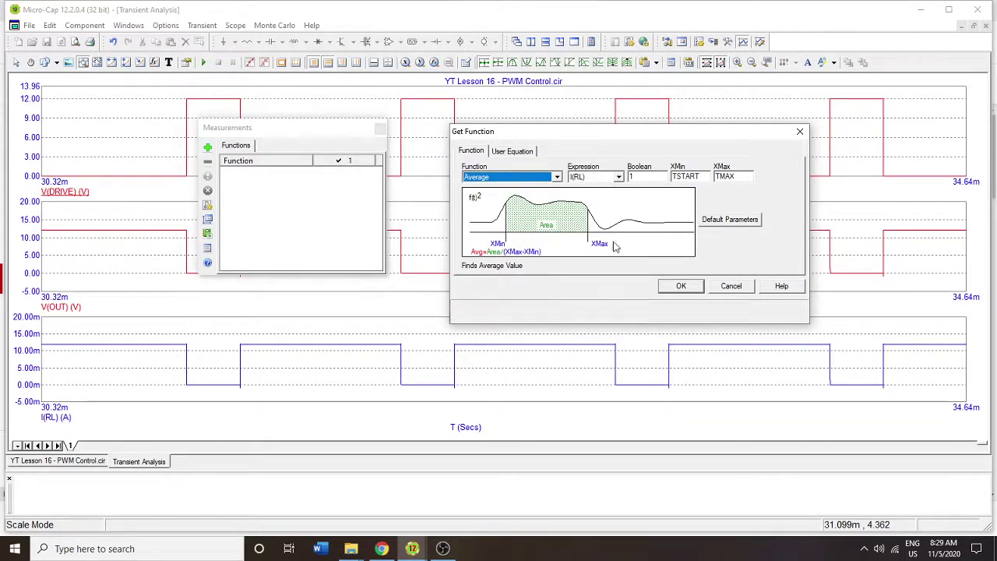
pyautogui.click(681, 286)
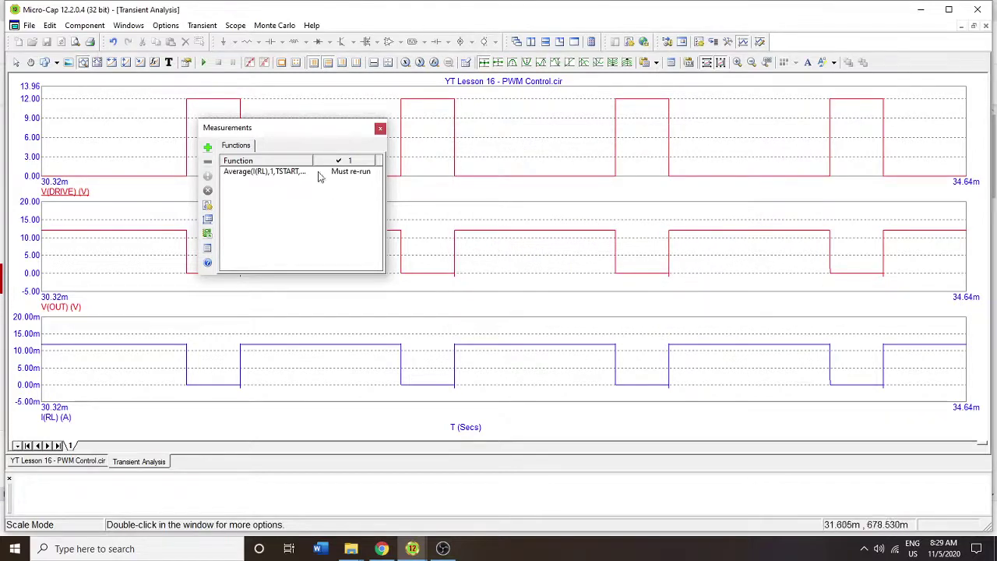
# Step: Re-run to get an average I(RL) of 8.999m, then open VBAT's properties
pyautogui.click(201, 62)
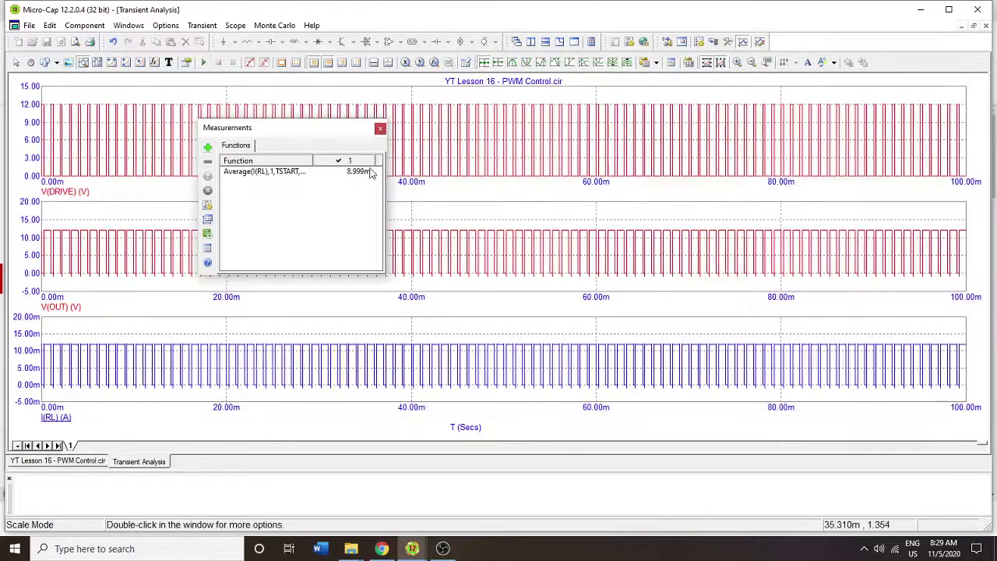
pyautogui.click(380, 130)
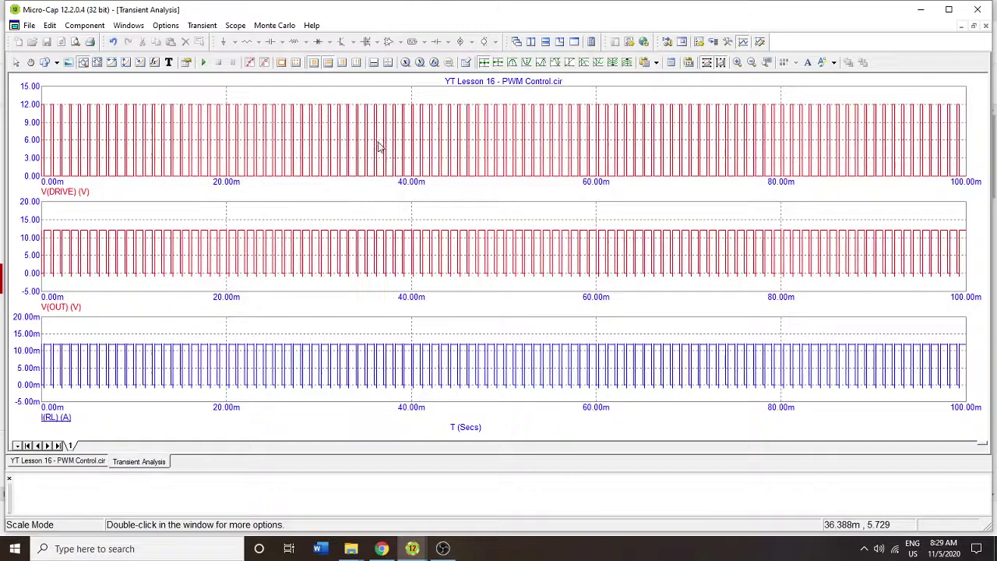
pyautogui.click(985, 26)
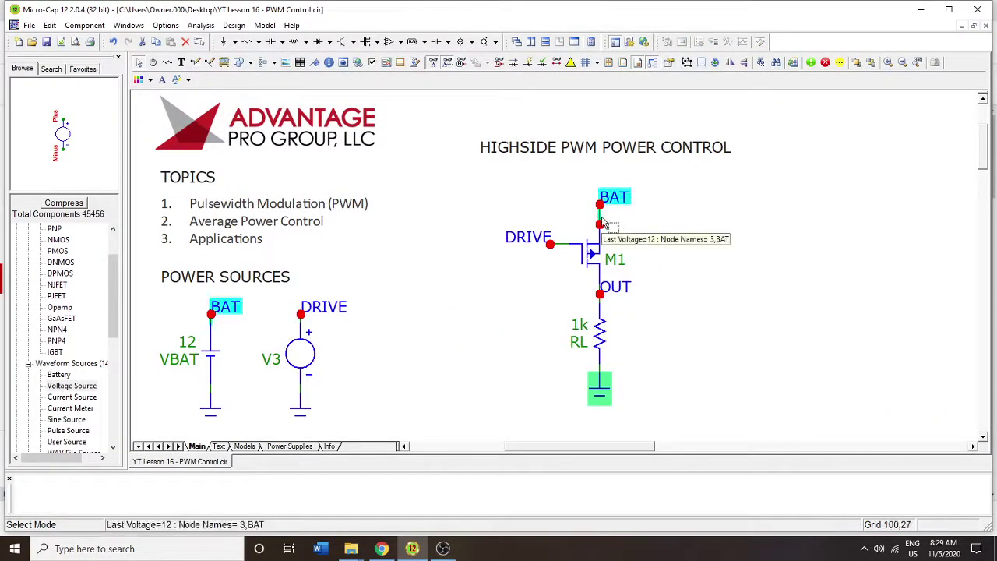
pyautogui.doubleClick(204, 389)
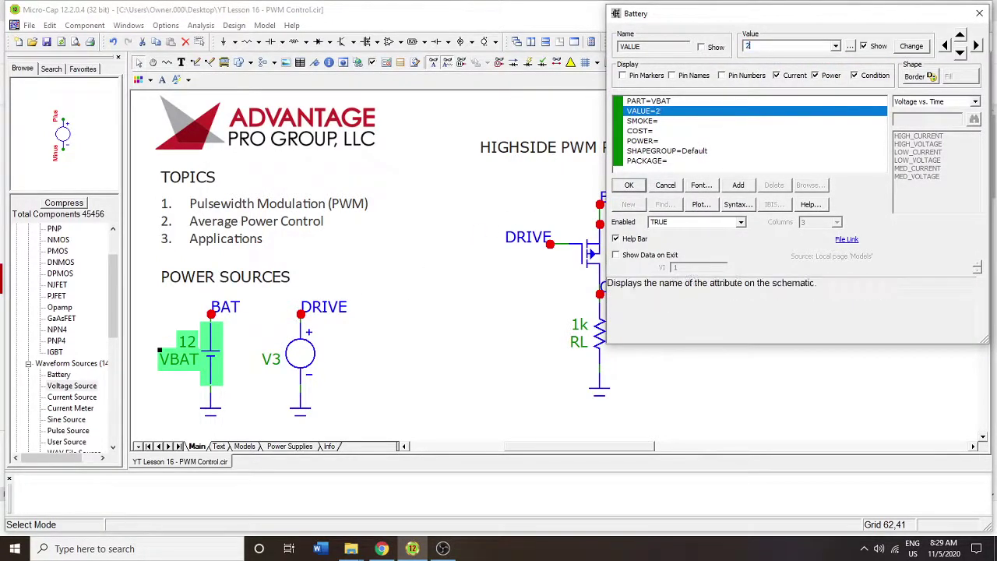
# Step: Change the VBAT battery value to 24 V and confirm
pyautogui.doubleClick(740, 49)
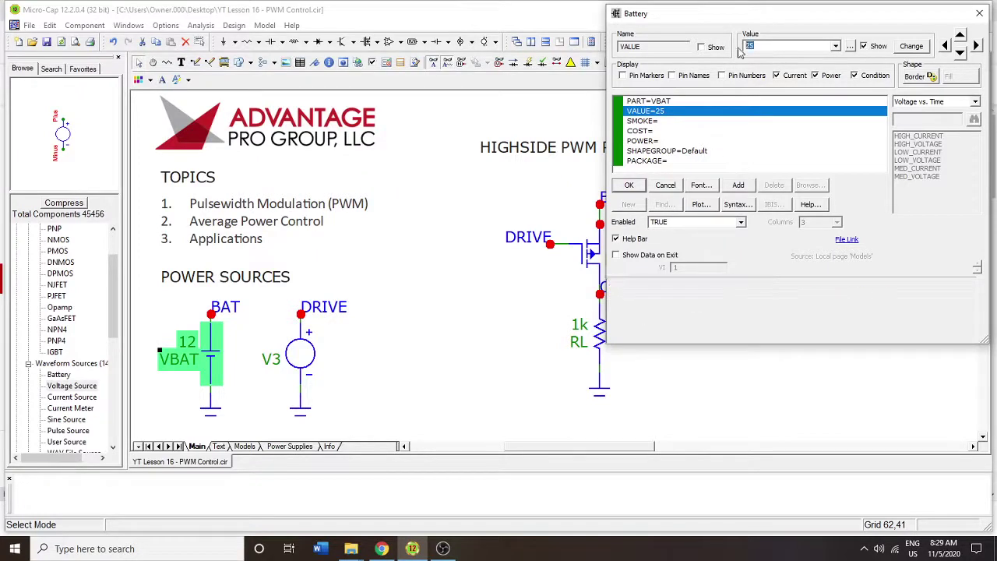
pyautogui.click(629, 187)
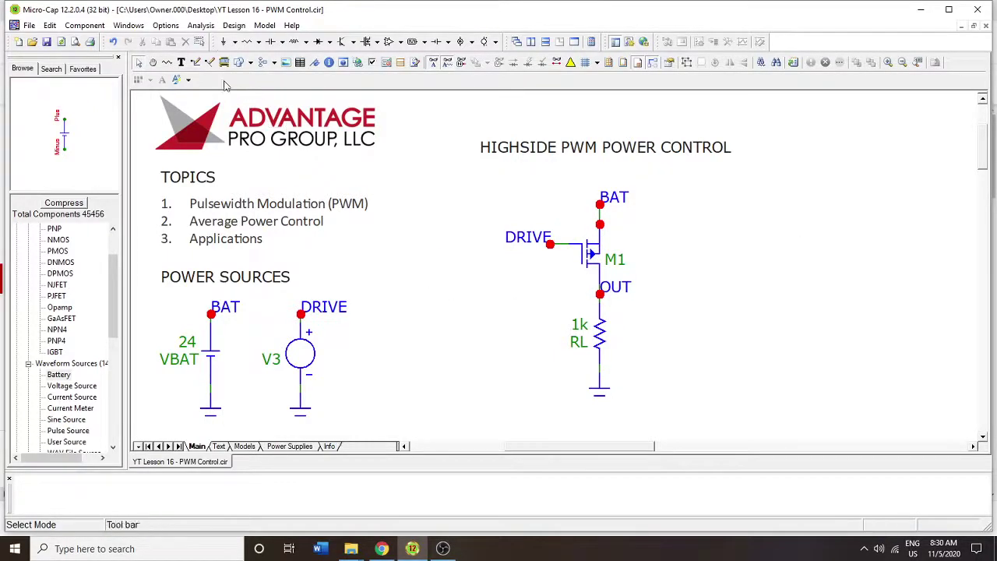
# Step: Run the transient analysis at 24 V, zoom into a few PWM cycles, then close it
pyautogui.click(200, 25)
pyautogui.click(209, 36)
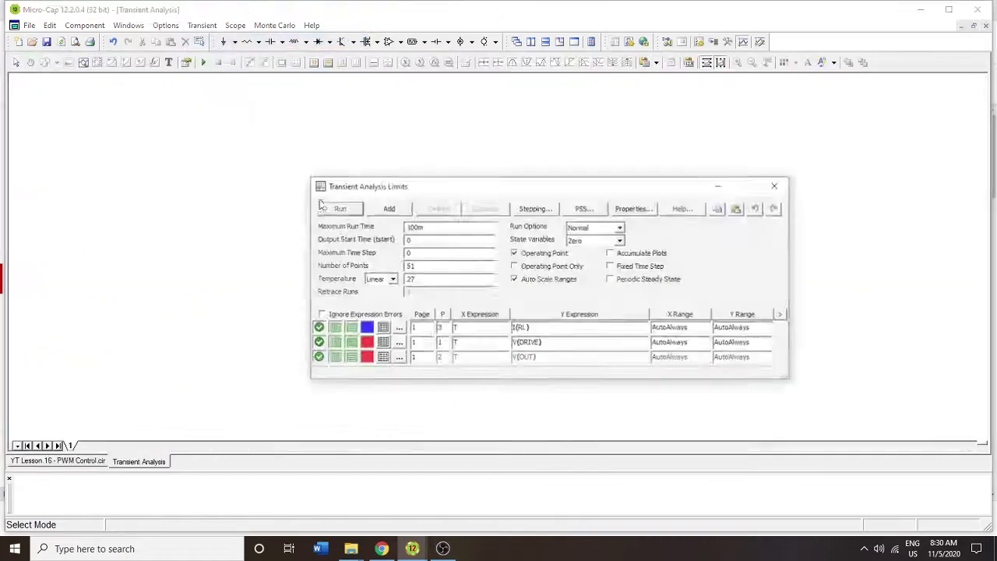
pyautogui.click(335, 209)
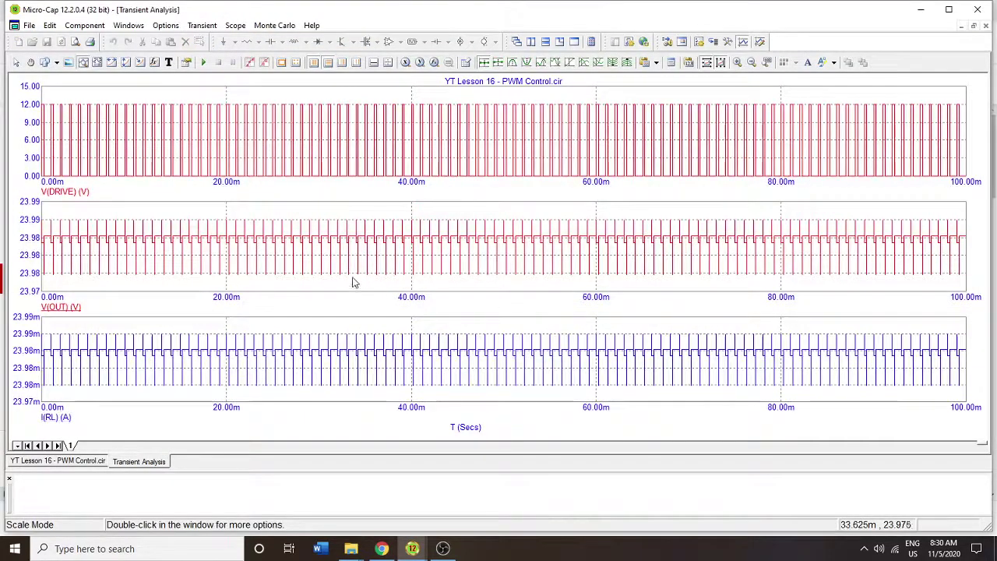
pyautogui.moveTo(352, 282); pyautogui.dragTo(331, 207)
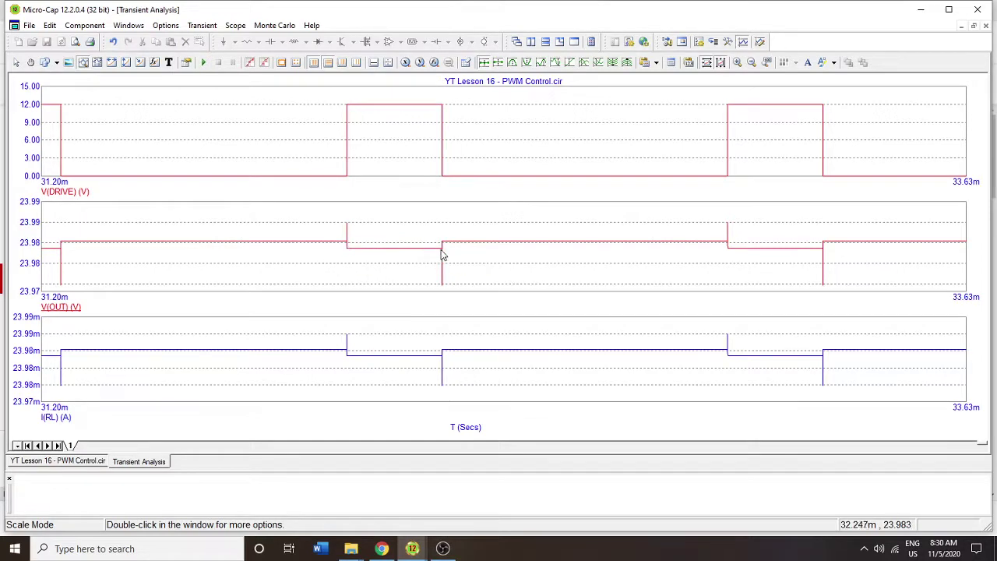
pyautogui.moveTo(441, 255)
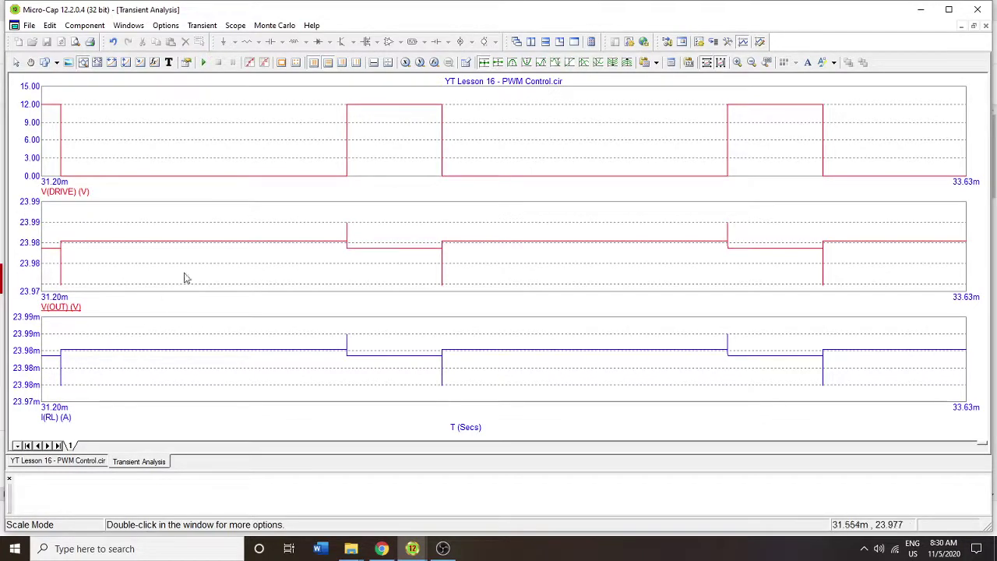
pyautogui.click(985, 27)
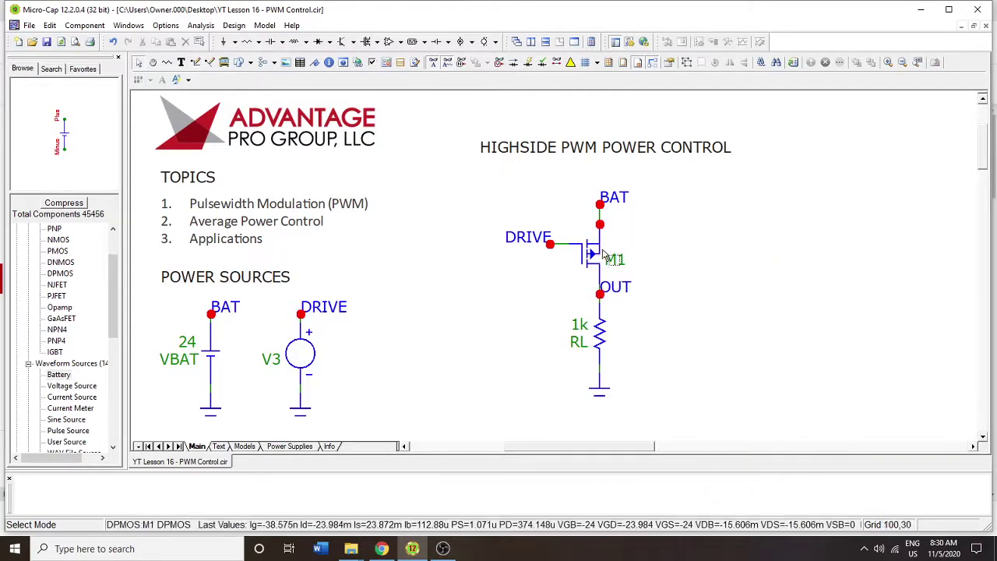
# Step: Set the V3 pulse high level (V2) to 24 V
pyautogui.moveTo(585, 269)
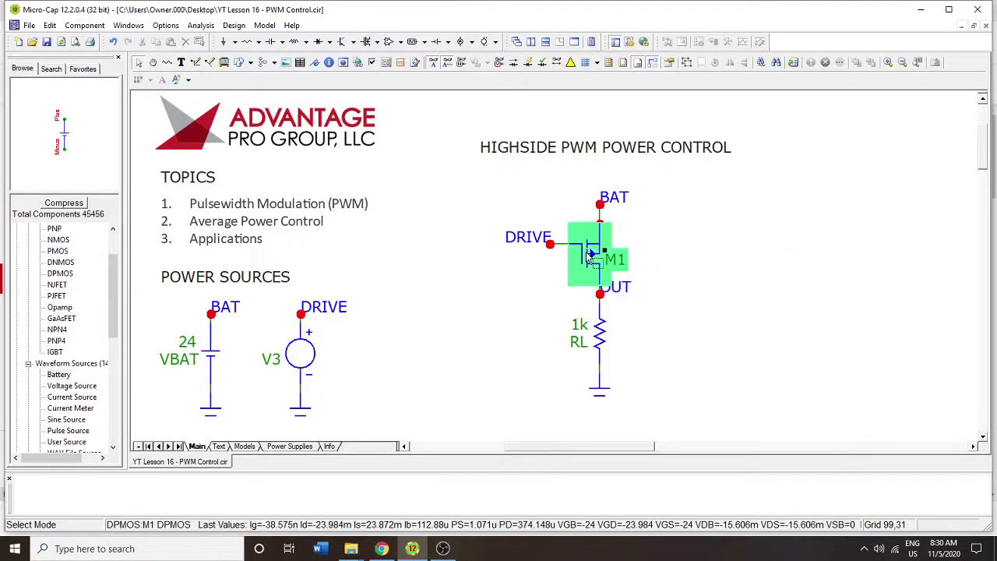
pyautogui.doubleClick(305, 357)
pyautogui.doubleClick(775, 287)
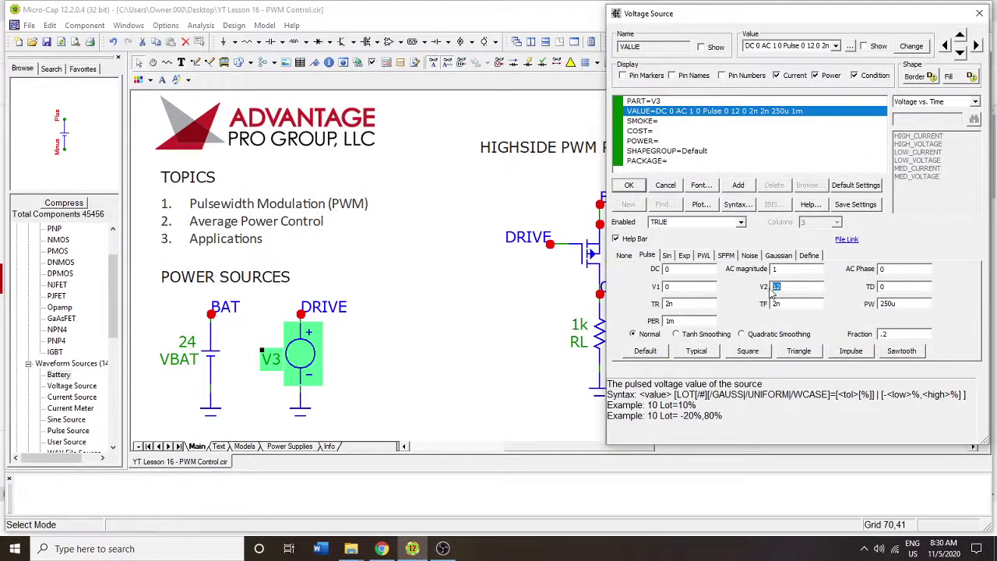
pyautogui.click(693, 287)
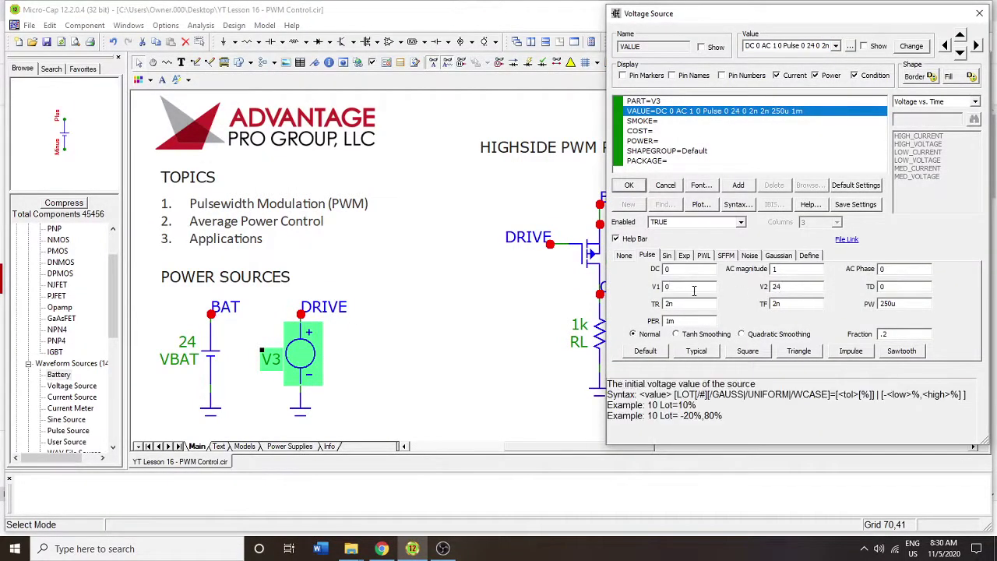
pyautogui.click(628, 185)
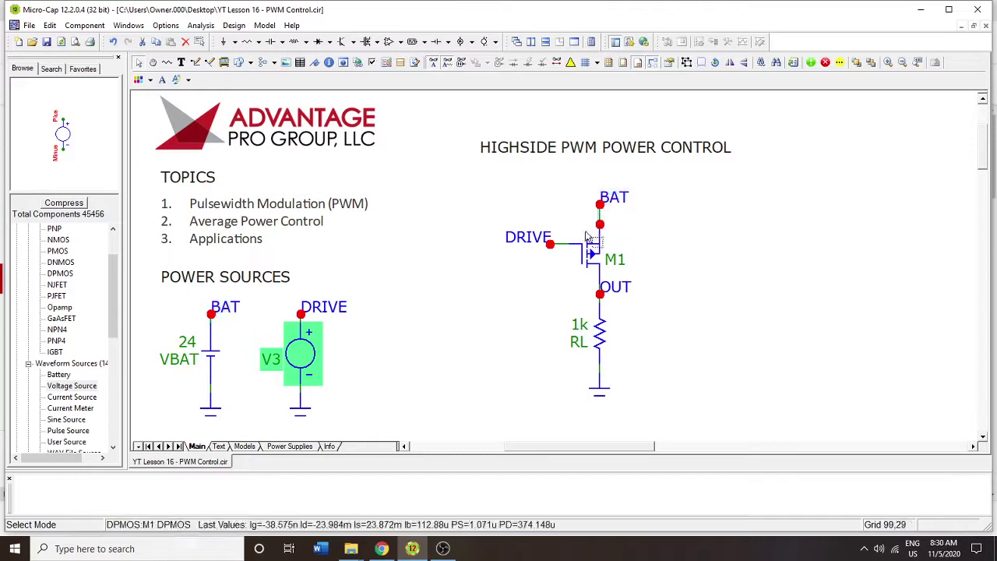
# Step: Set the V3 pulse low level (V1) to 12 V and bring up the transient settings
pyautogui.moveTo(599, 234)
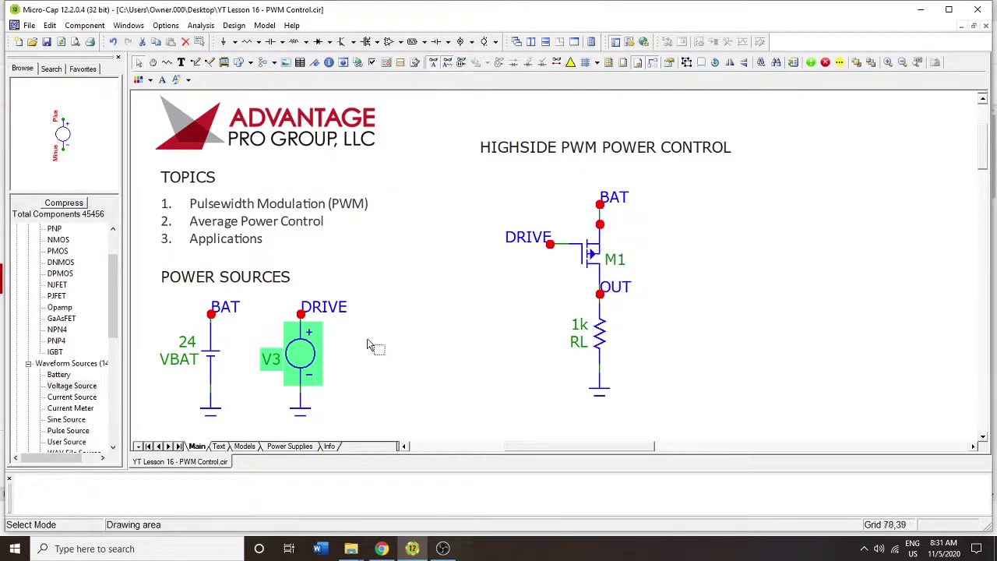
pyautogui.doubleClick(310, 355)
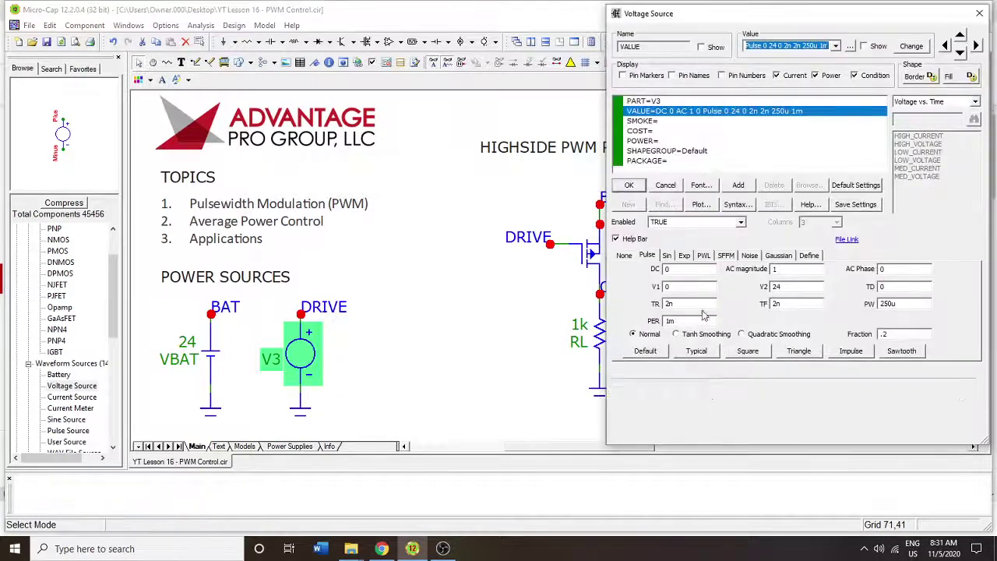
pyautogui.click(668, 286)
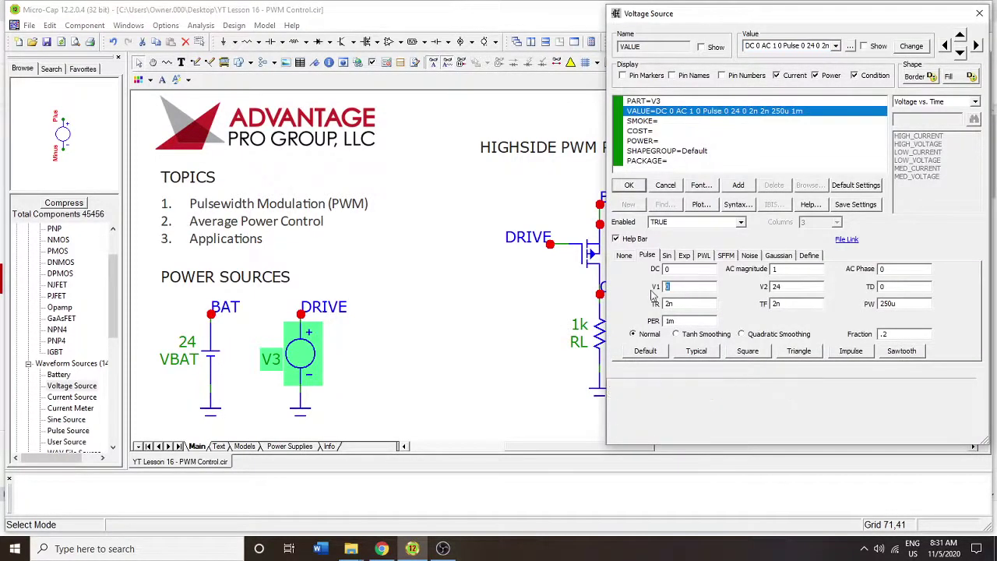
pyautogui.write('12')
pyautogui.click(629, 186)
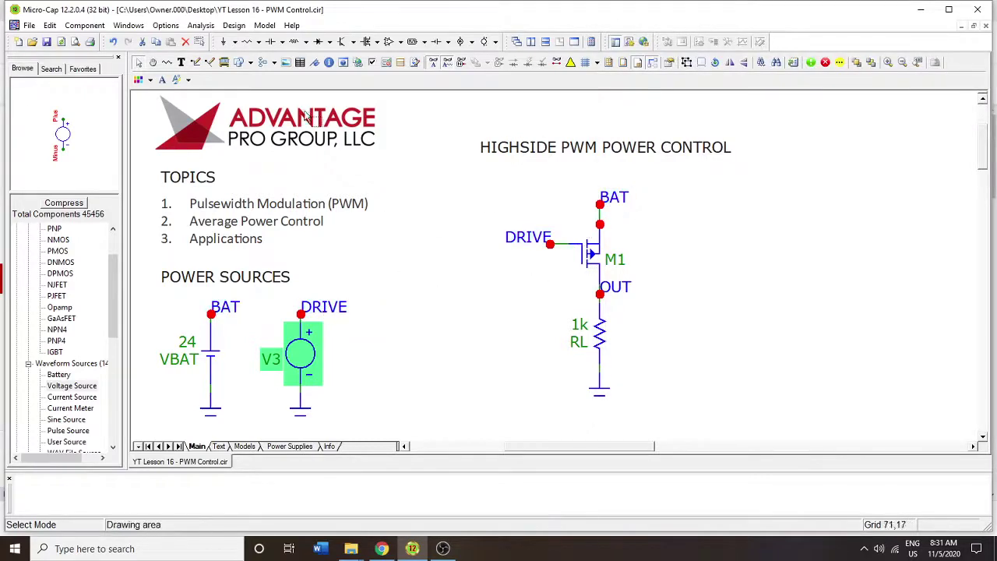
pyautogui.click(200, 25)
pyautogui.click(208, 41)
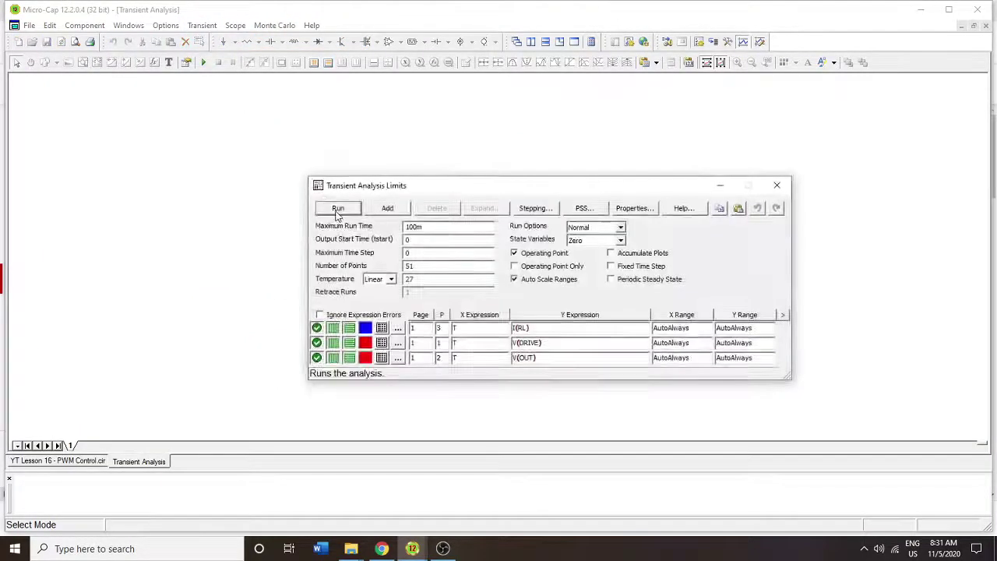
# Step: Run the simulation with the 12–24 V drive, zoom on a few output cycles, then close it
pyautogui.click(331, 208)
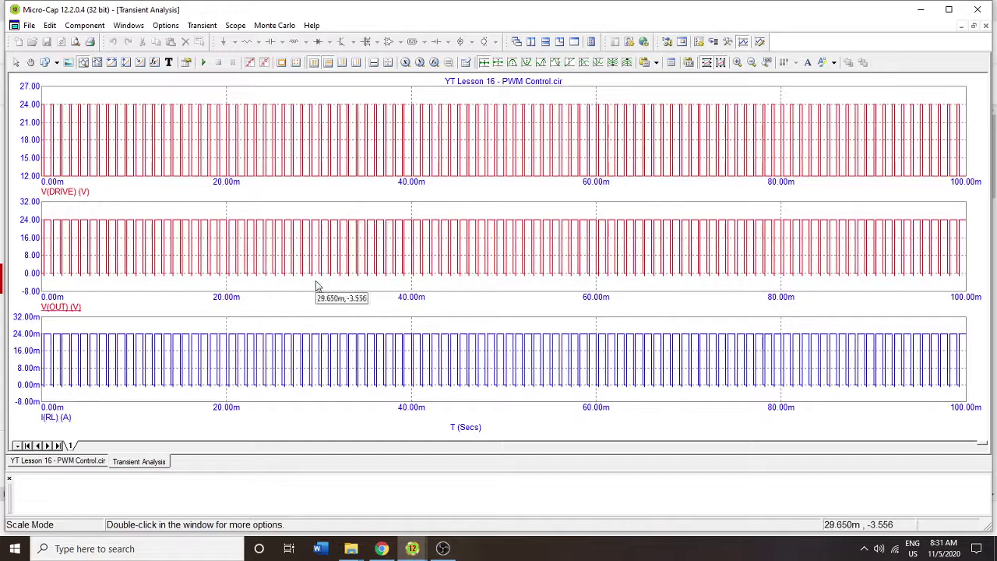
pyautogui.moveTo(315, 281); pyautogui.dragTo(293, 211)
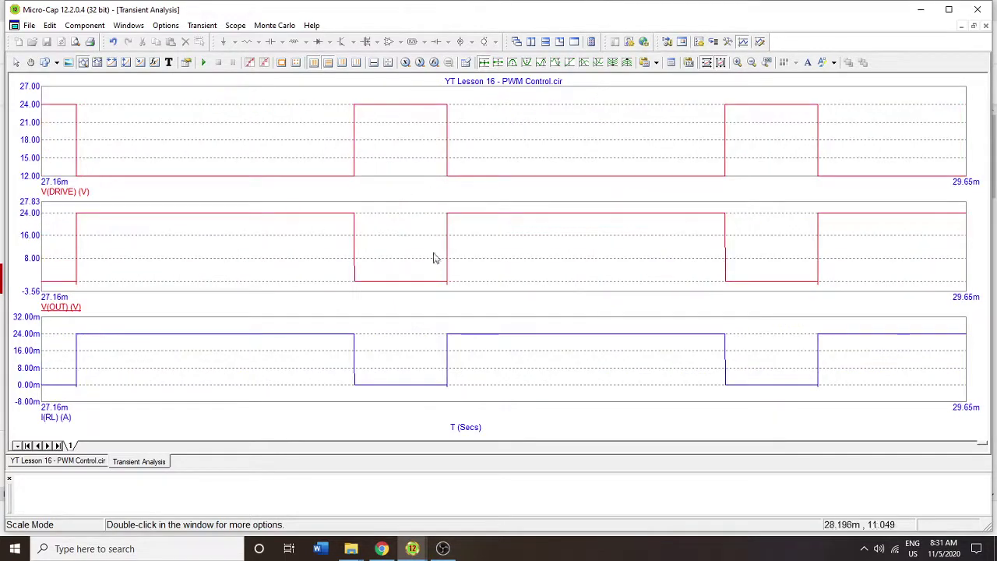
pyautogui.click(985, 26)
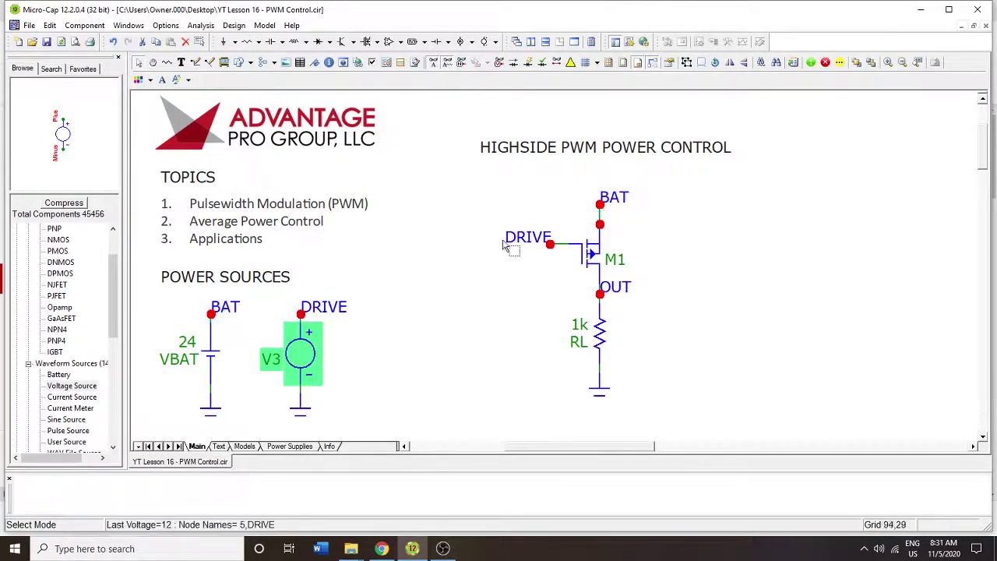
# Step: Set VBAT back to 12 V and deselect the battery
pyautogui.doubleClick(221, 353)
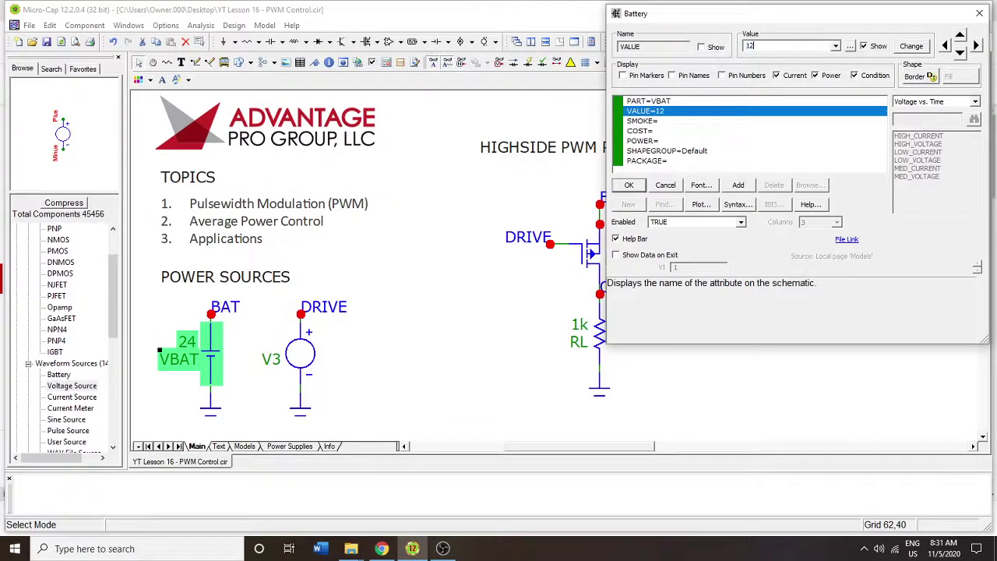
pyautogui.click(629, 185)
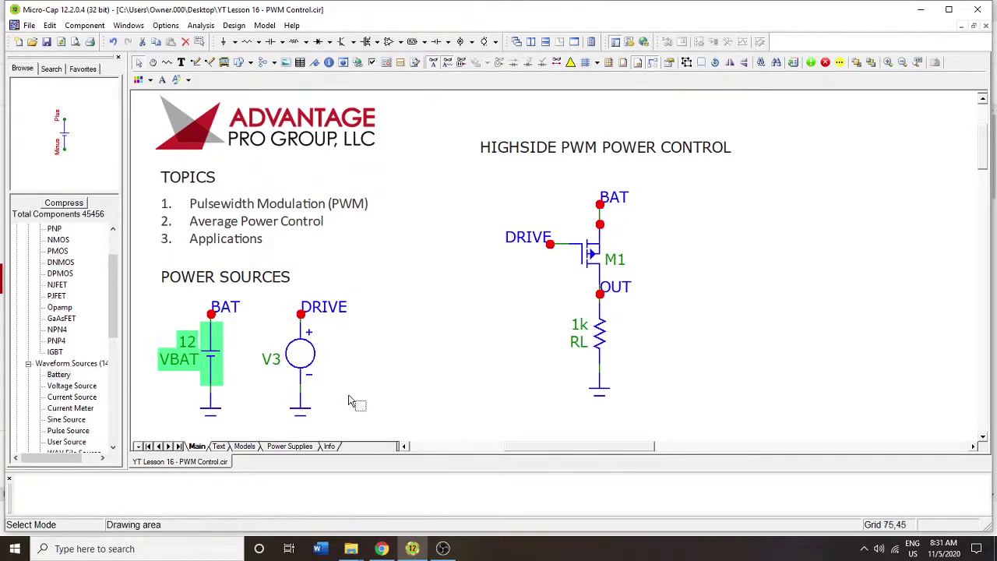
pyautogui.click(339, 420)
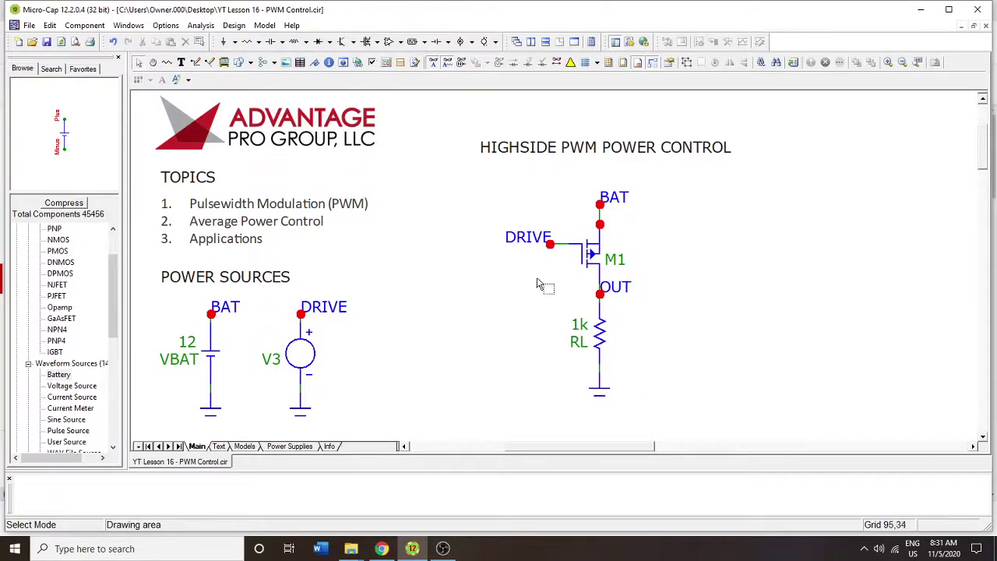
pyautogui.moveTo(598, 263)
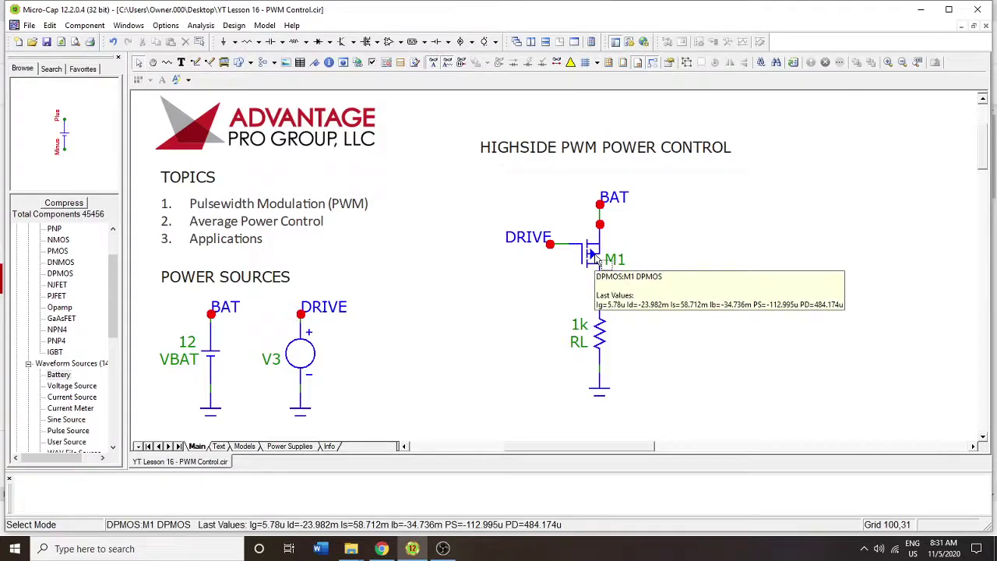